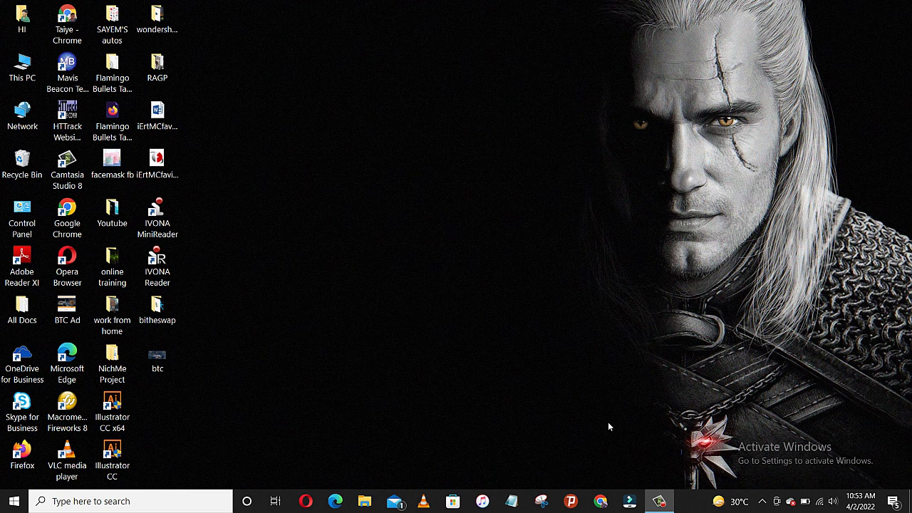
Open a new Chrome window and load facebook.com by typing 'face' in the address bar.
left_click(600, 501)
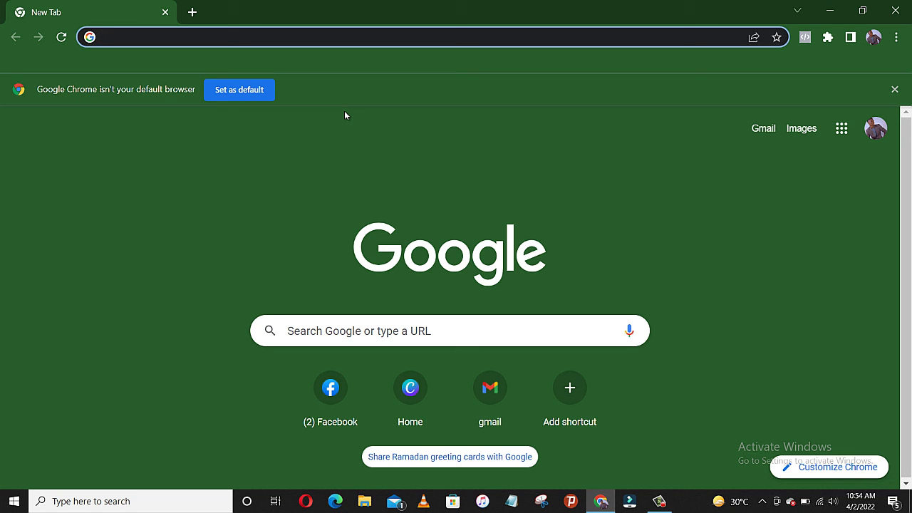
type("fav")
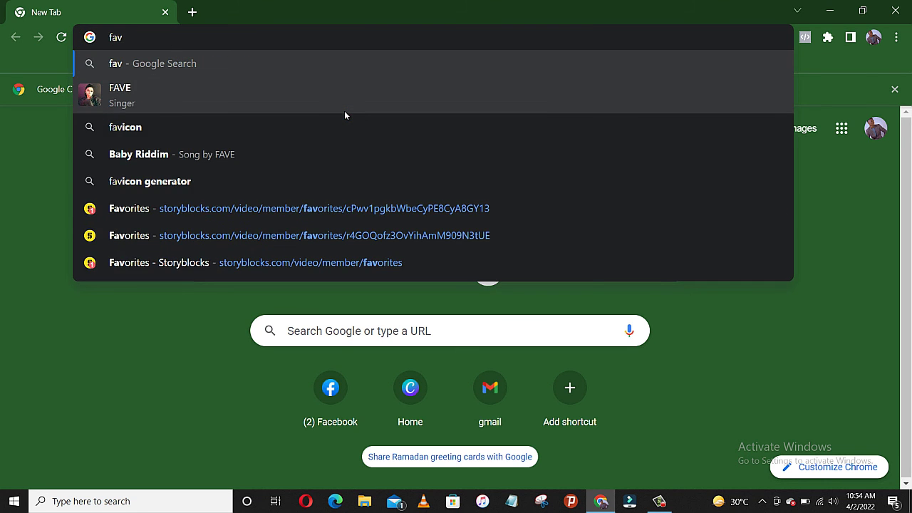
key("BackSpace")
type("ce")
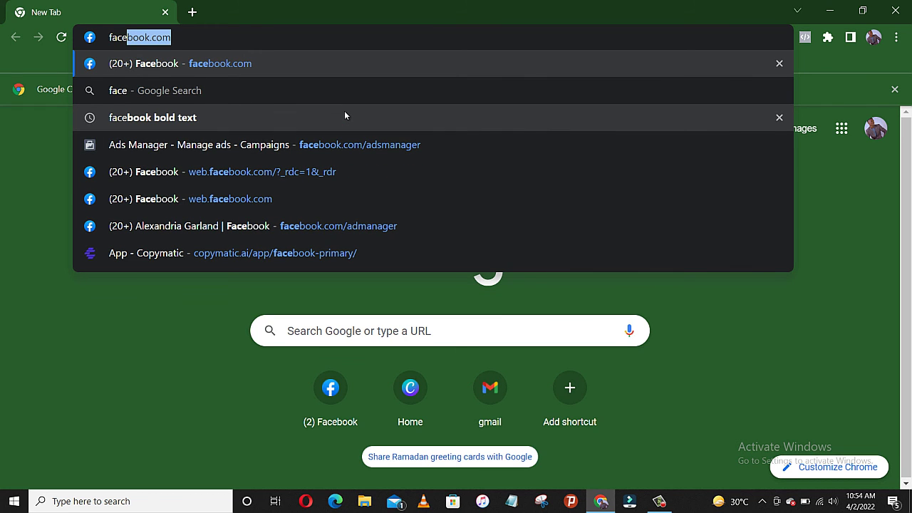
key("Right")
key("Return")
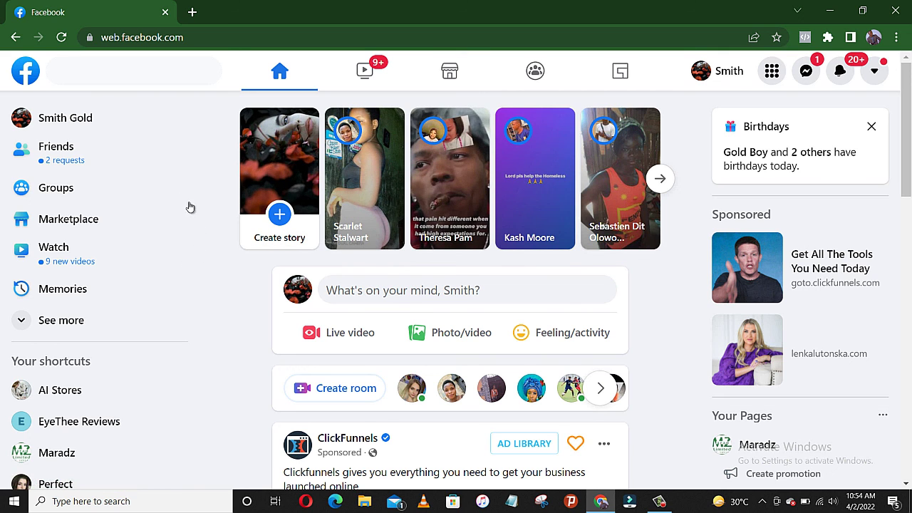
Visit the Perfect page shortcut, then return to the home feed and open Facebook's main Menu.
scroll(247, 200, "down", 2)
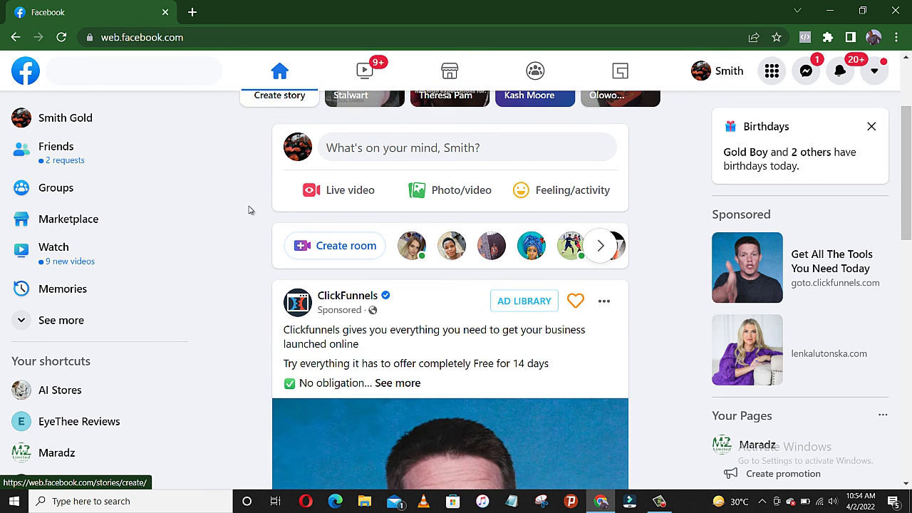
scroll(252, 198, "up", 2)
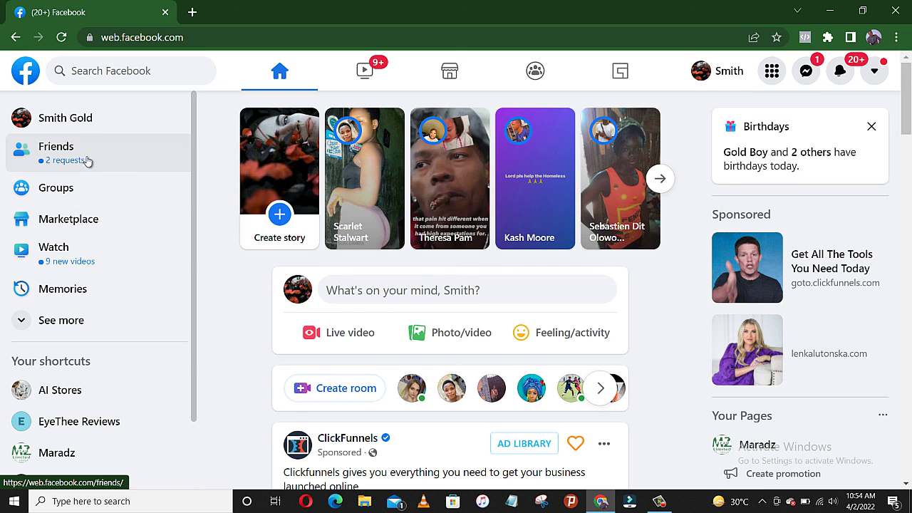
scroll(107, 158, "down", 1)
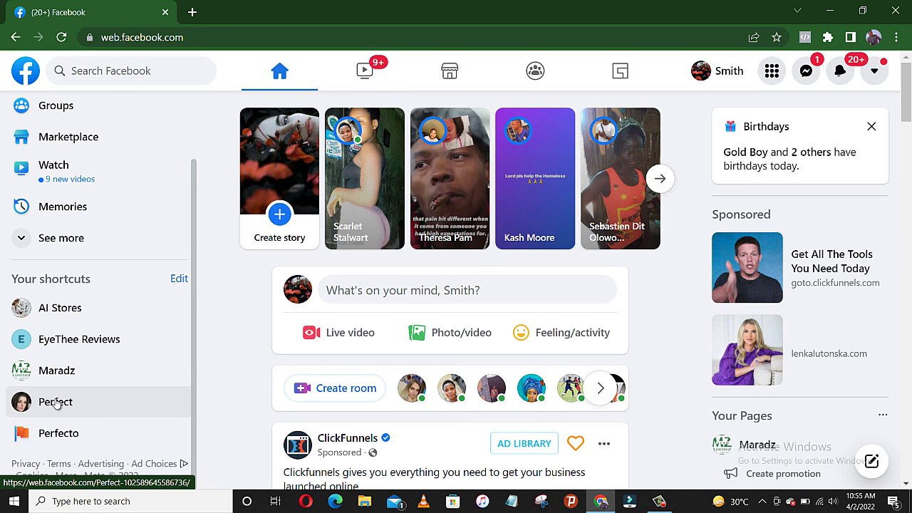
left_click(72, 404)
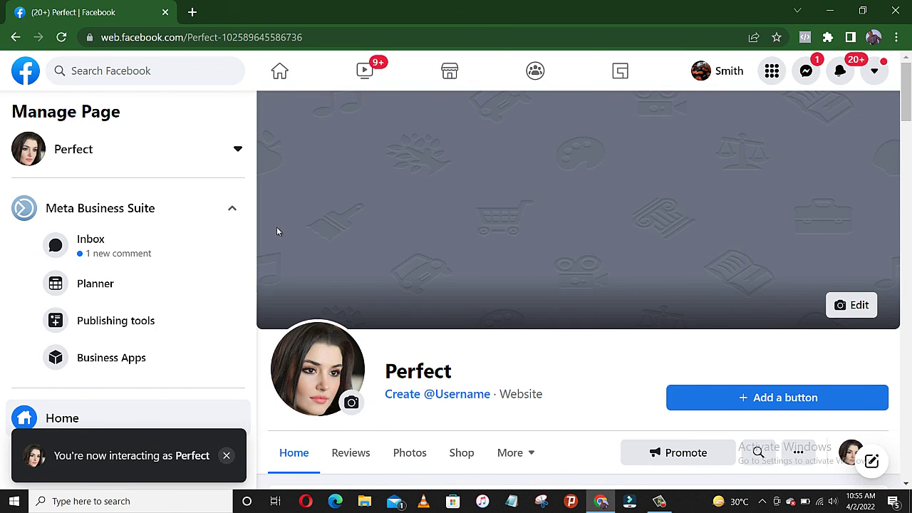
left_click(279, 70)
left_click(772, 72)
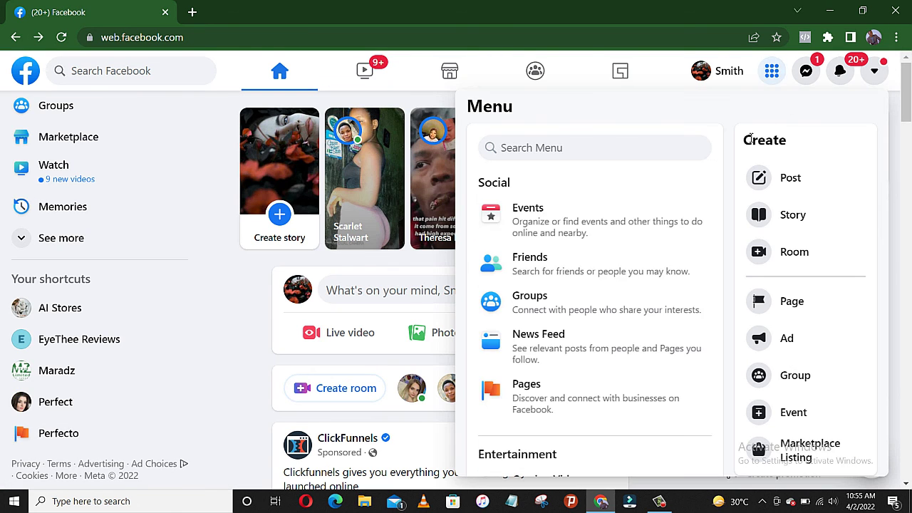
Go to Pages from the Menu and browse the list of managed Pages like Maradz and Perfect.
left_click(521, 404)
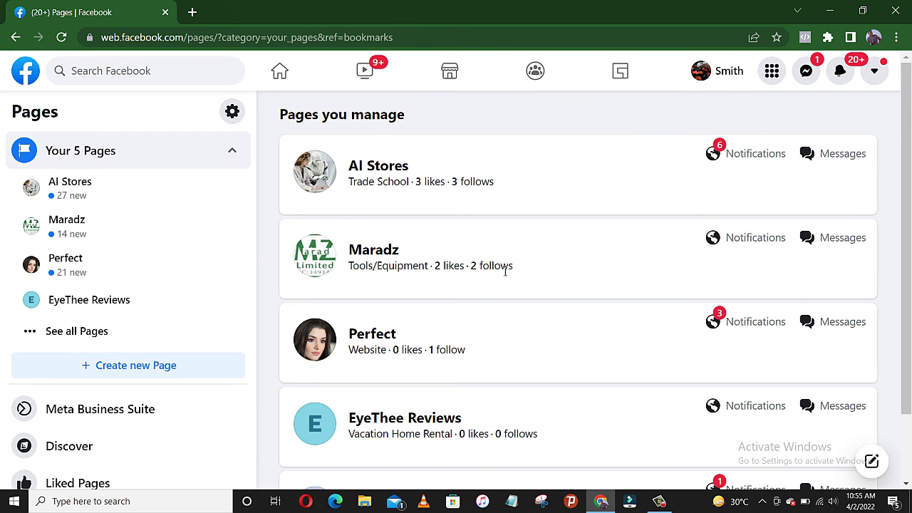
scroll(501, 269, "down", 1)
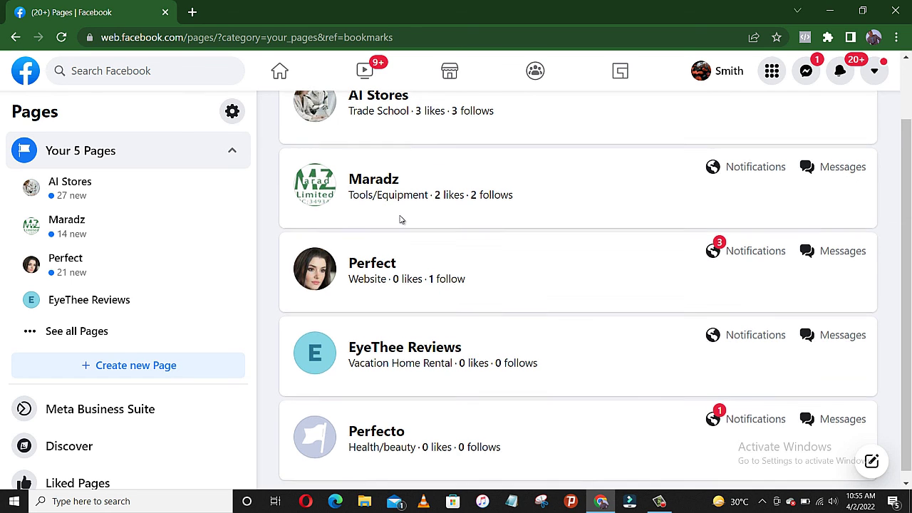
scroll(396, 218, "up", 1)
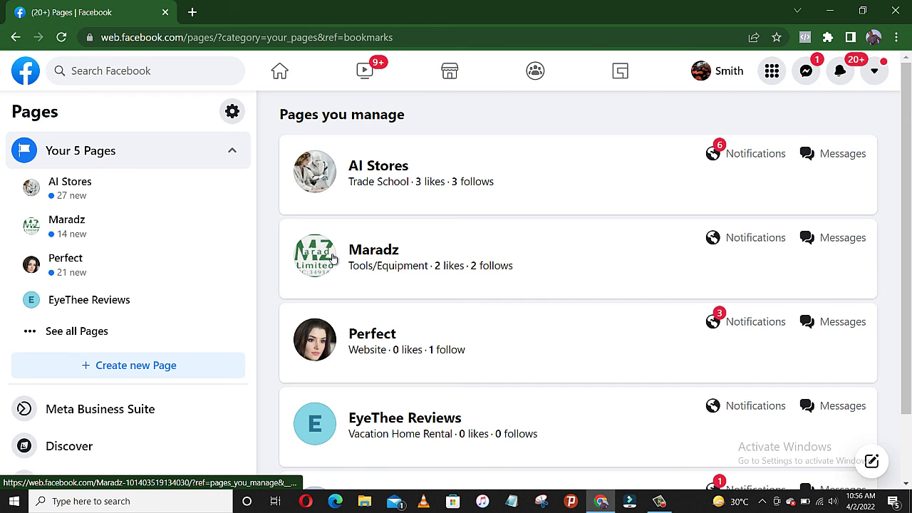
Open the Maradz page and scroll down its Manage Page sidebar.
left_click(366, 252)
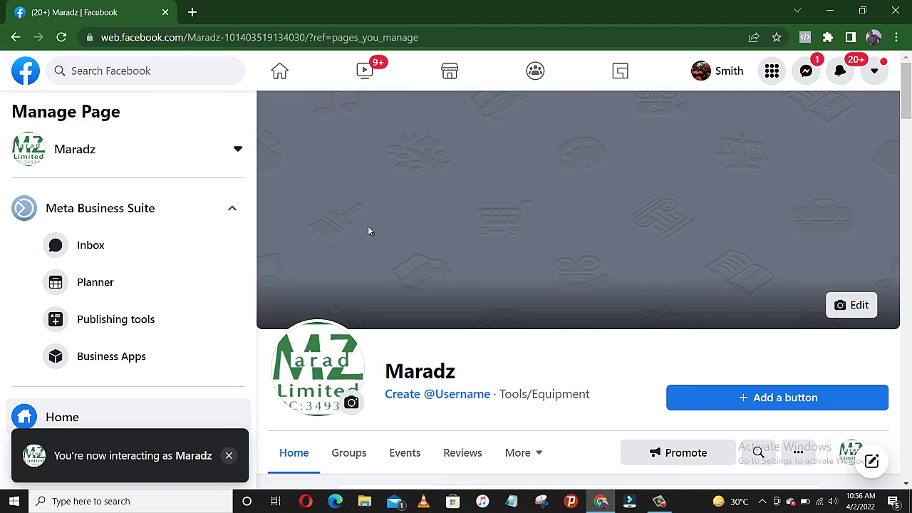
scroll(368, 228, "down", 1)
scroll(280, 265, "down", 1)
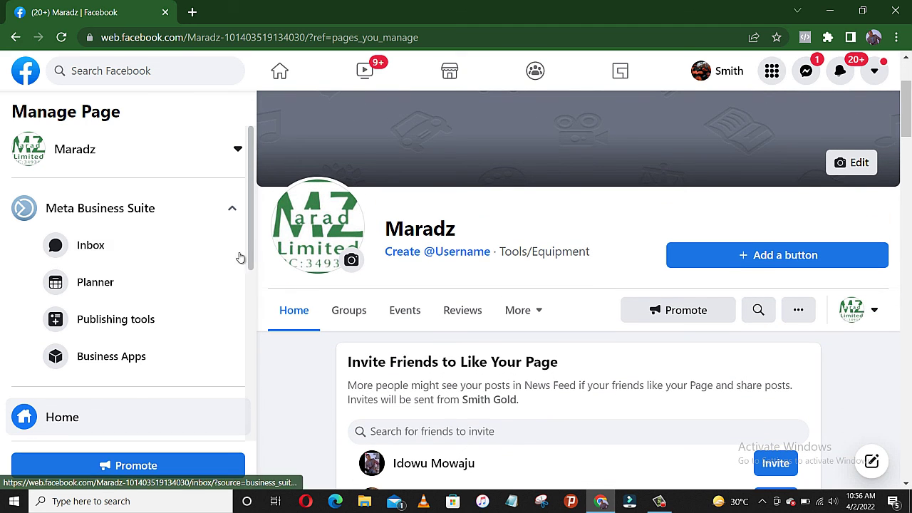
scroll(220, 261, "down", 2)
scroll(171, 232, "down", 3)
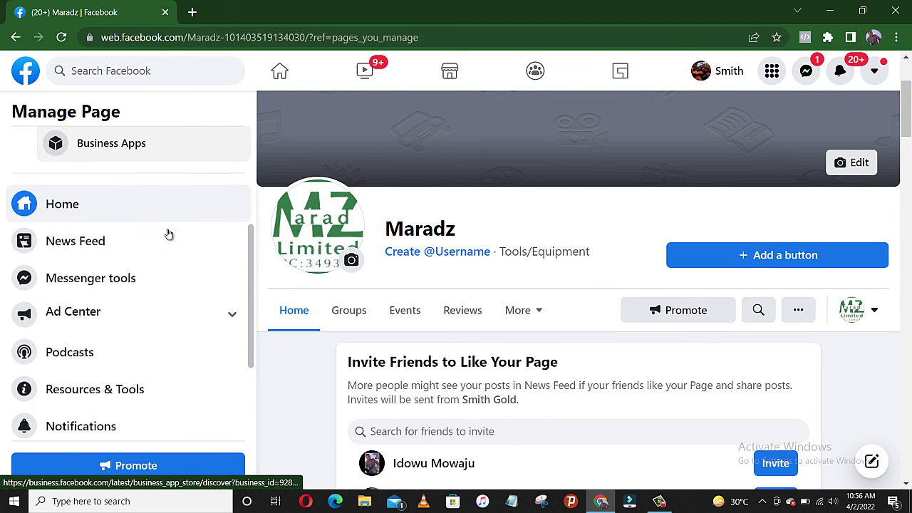
scroll(102, 282, "down", 1)
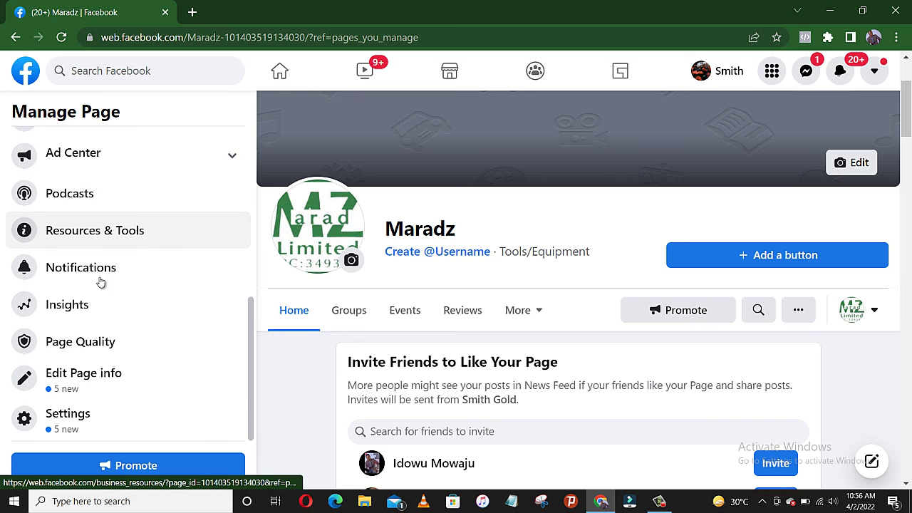
Open the Maradz Page settings and scroll to the Content Moderation option.
left_click(70, 420)
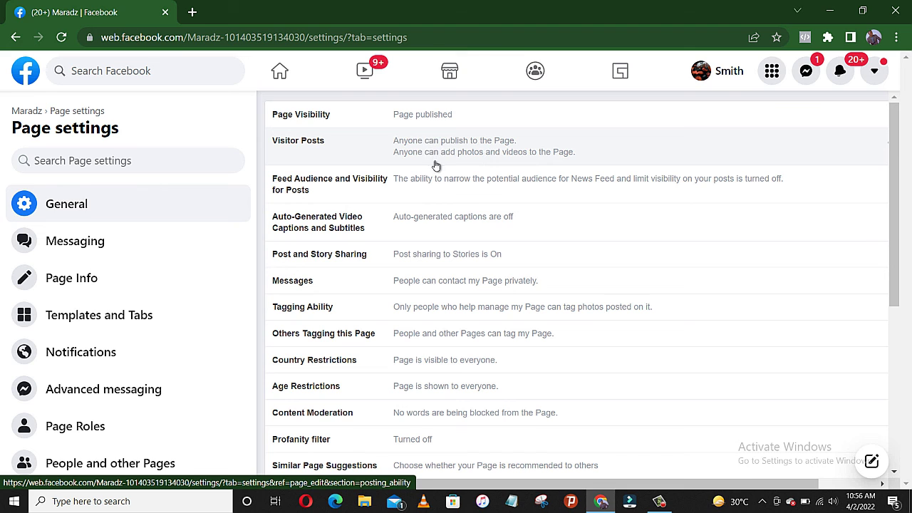
scroll(434, 164, "down", 2)
scroll(437, 164, "down", 1)
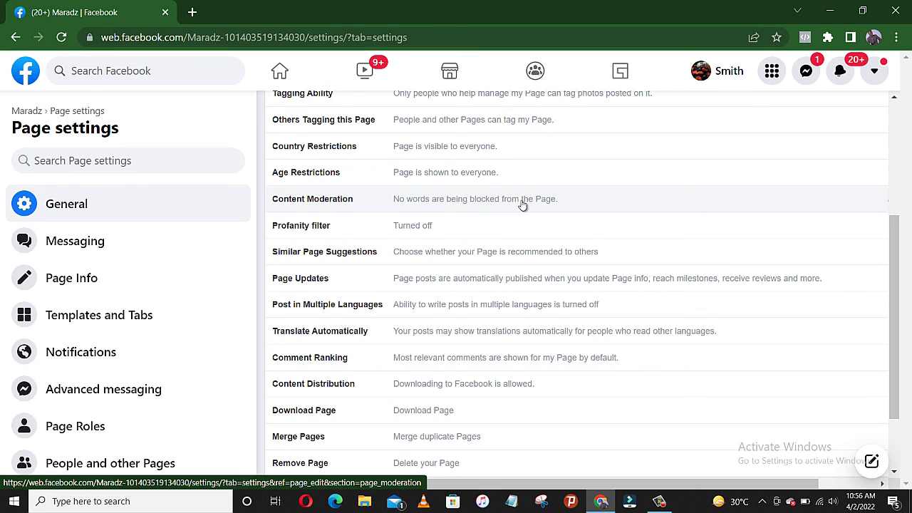
left_click(412, 205)
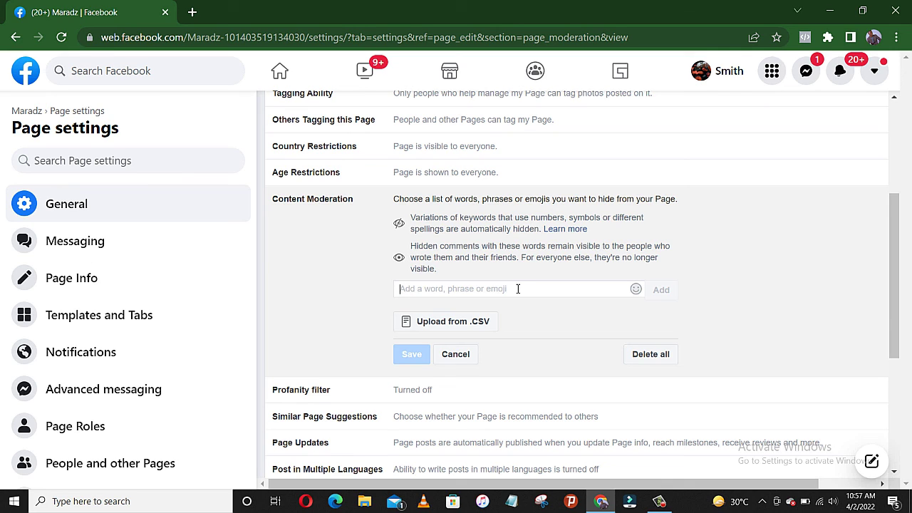
Add 'fake' and 'scam' to the Content Moderation blocked words list.
type("fa")
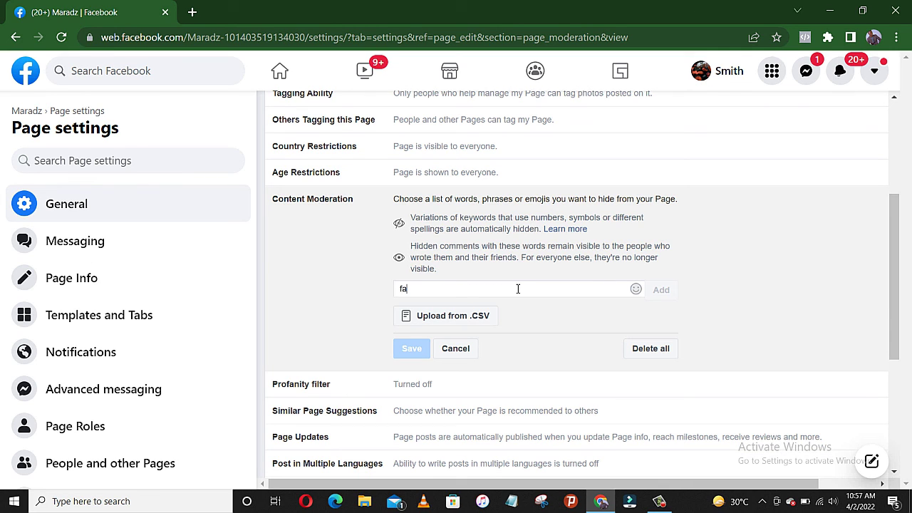
type("ke")
left_click(661, 291)
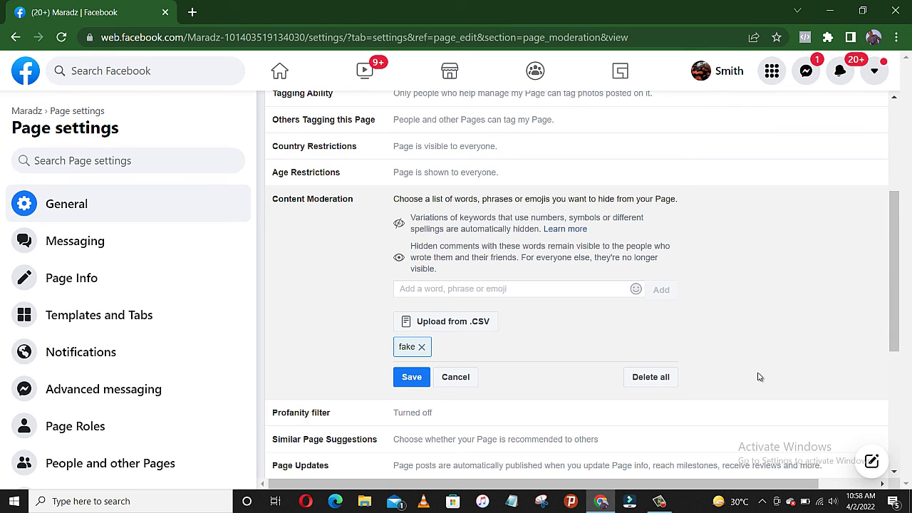
type("sc")
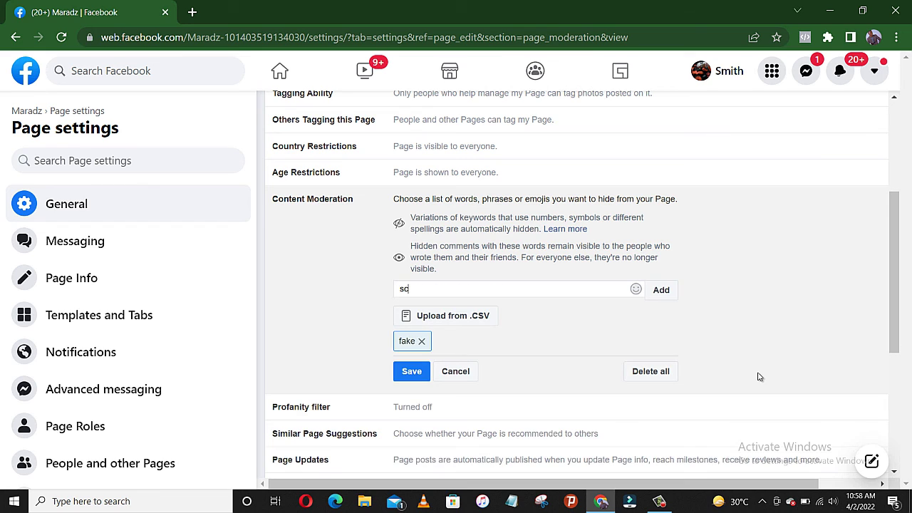
type("am")
key("Return")
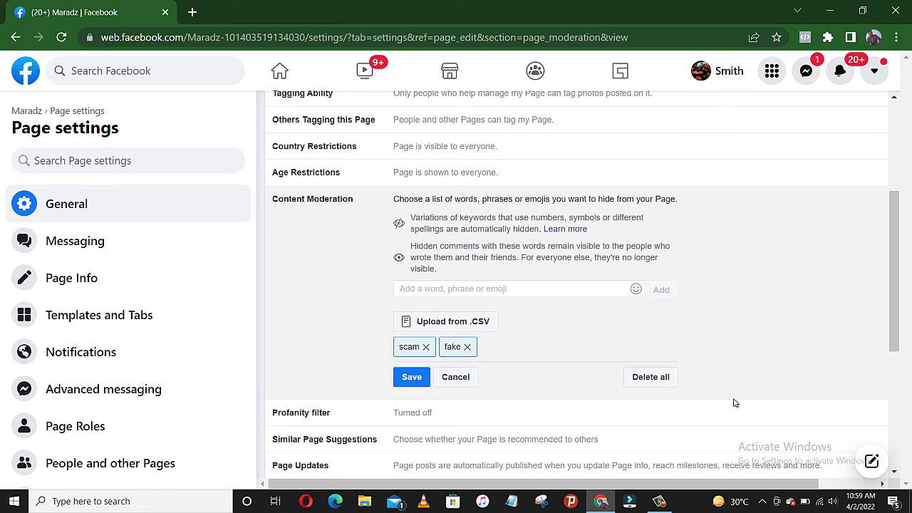
Insert a string of angry-face emojis and add them as a blocked entry.
left_click(635, 291)
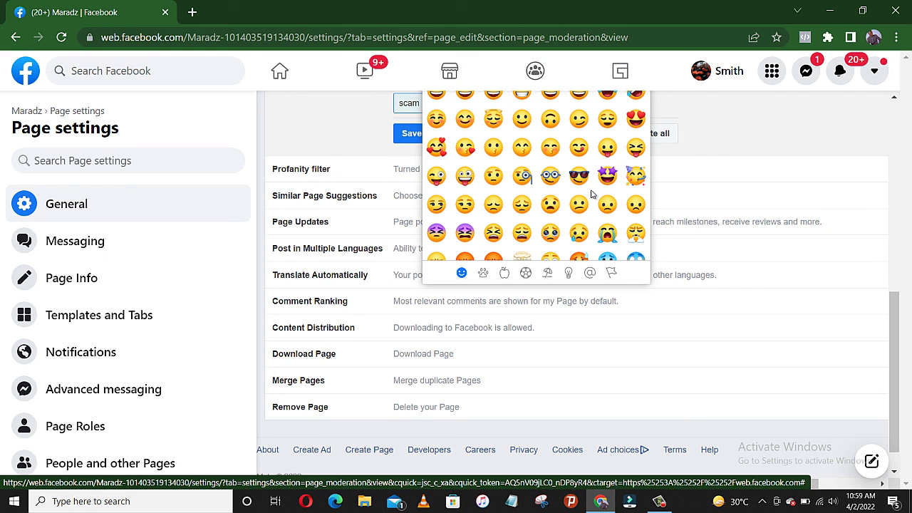
scroll(584, 212, "down", 1)
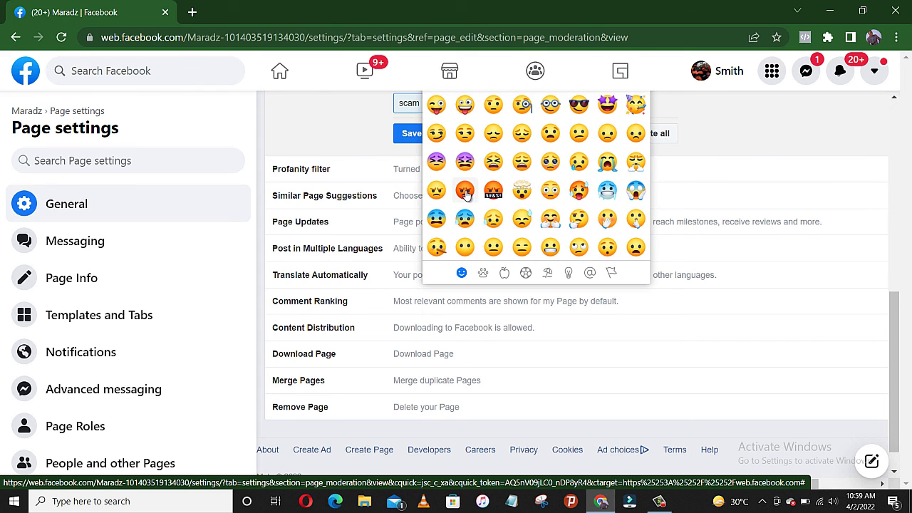
scroll(467, 193, "up", 1)
scroll(467, 189, "down", 4)
scroll(469, 182, "up", 3)
scroll(684, 149, "up", 3)
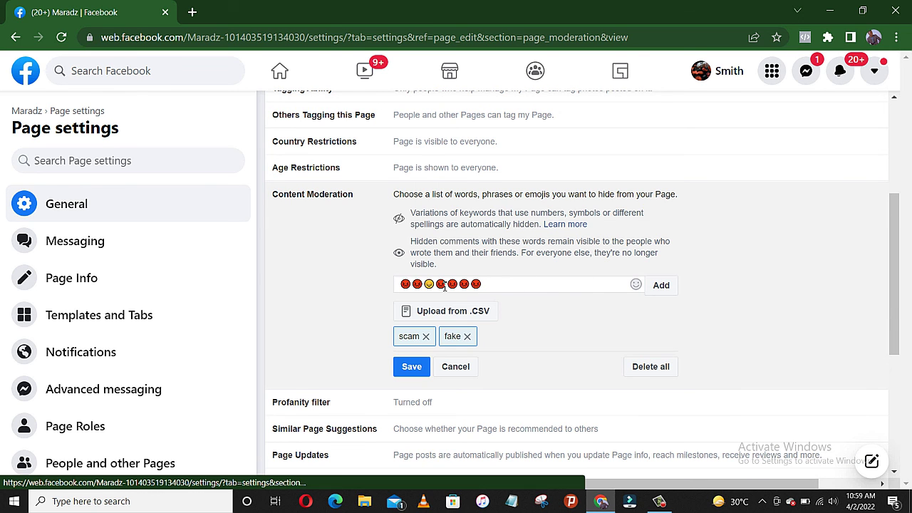
left_click(661, 285)
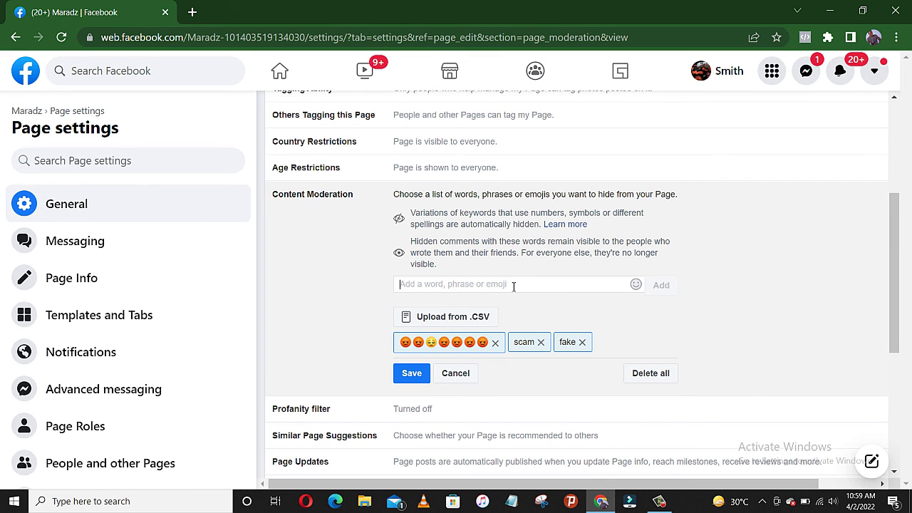
Insert two vomiting-face emojis and add them as another blocked entry.
left_click(635, 285)
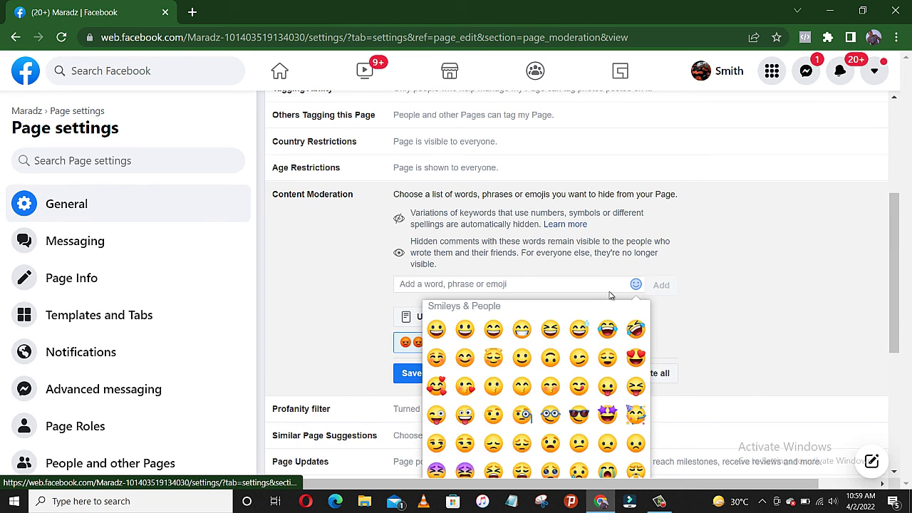
scroll(562, 412, "down", 10)
scroll(563, 412, "up", 3)
scroll(565, 408, "up", 1)
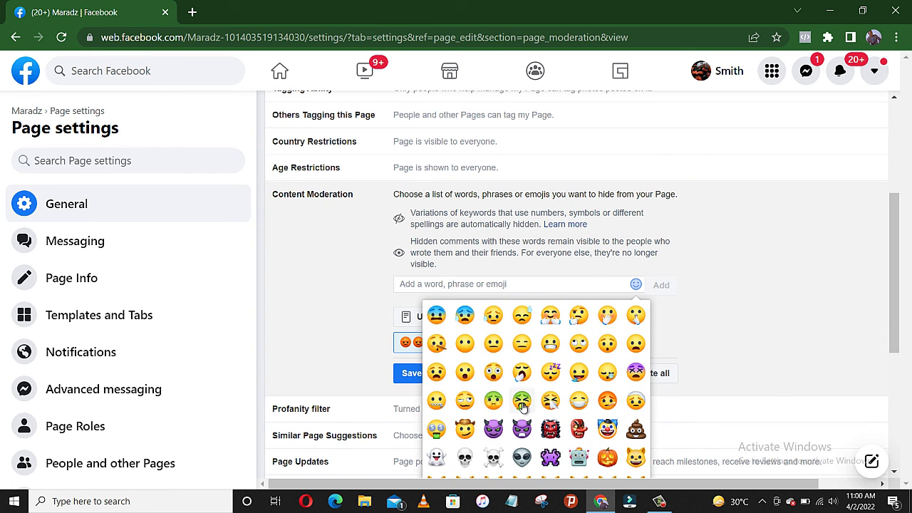
double_click(522, 404)
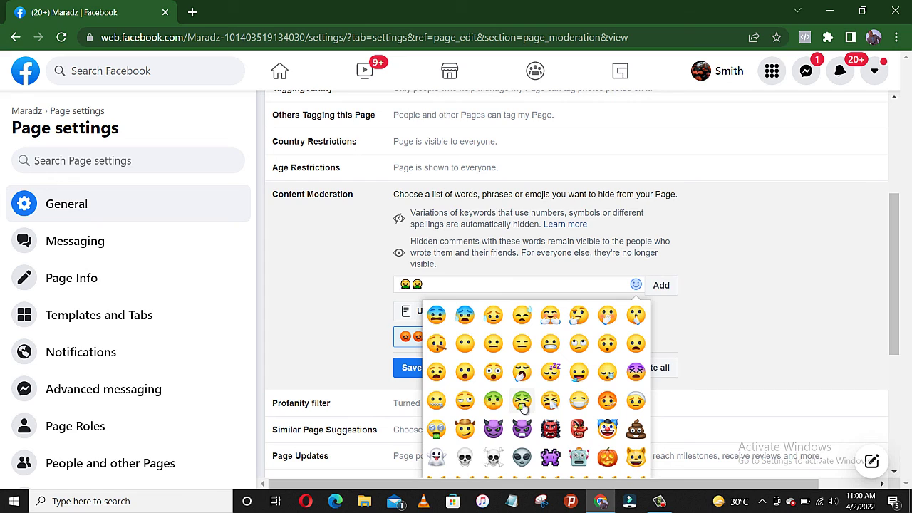
left_click(663, 291)
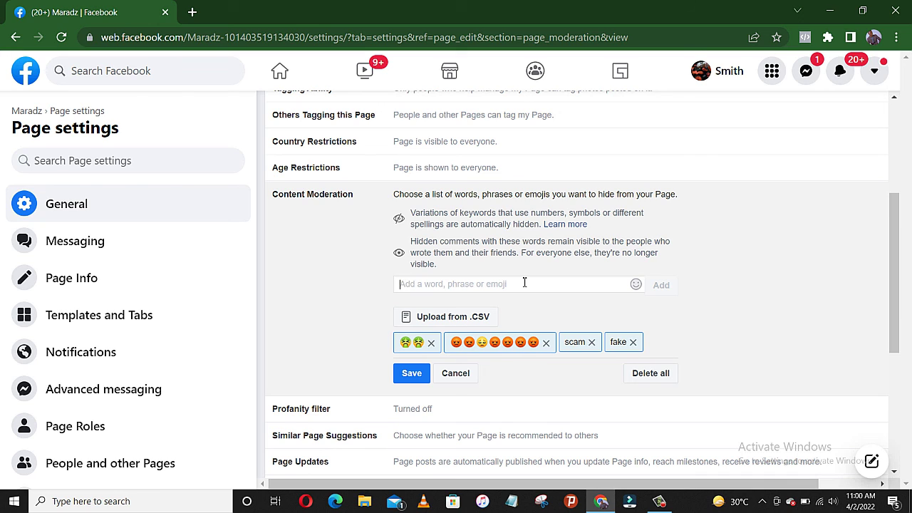
Add 419, scammer and scamming as blocked words in the keyword field.
type("419")
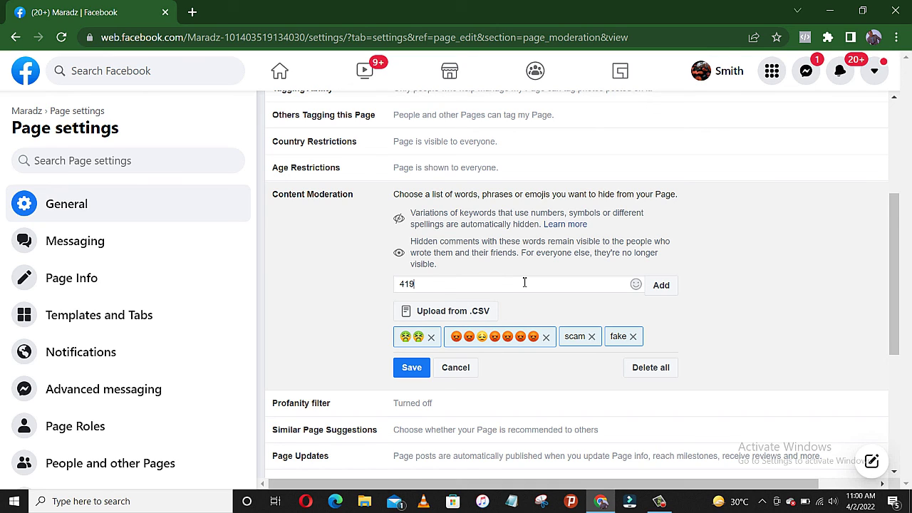
key("Return")
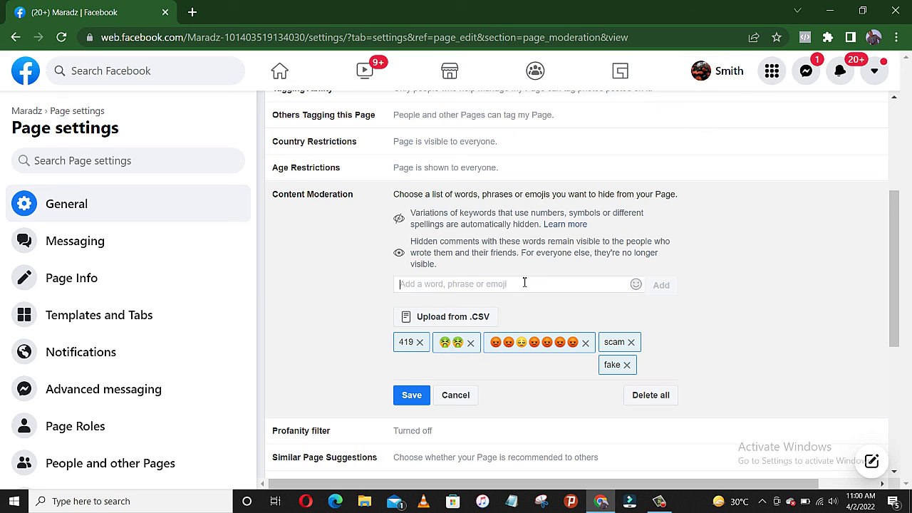
type("sca")
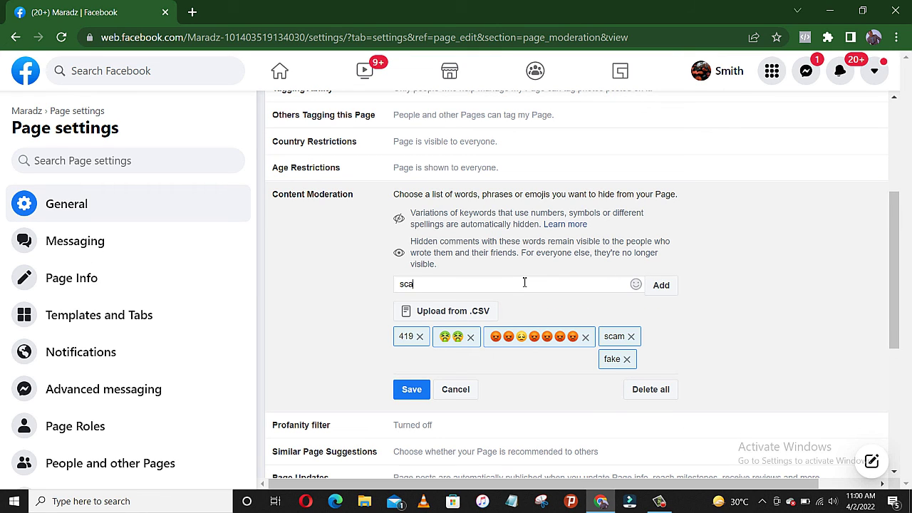
type("mmer")
key("Return")
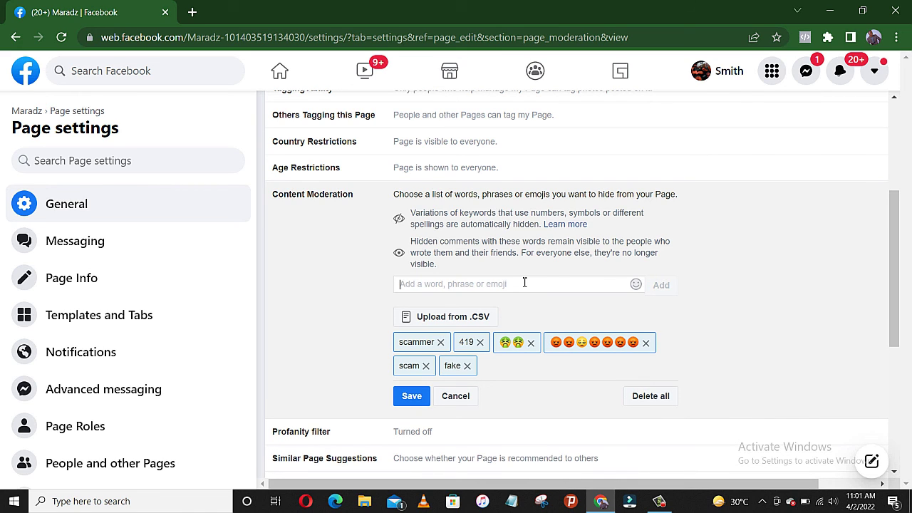
type("sc")
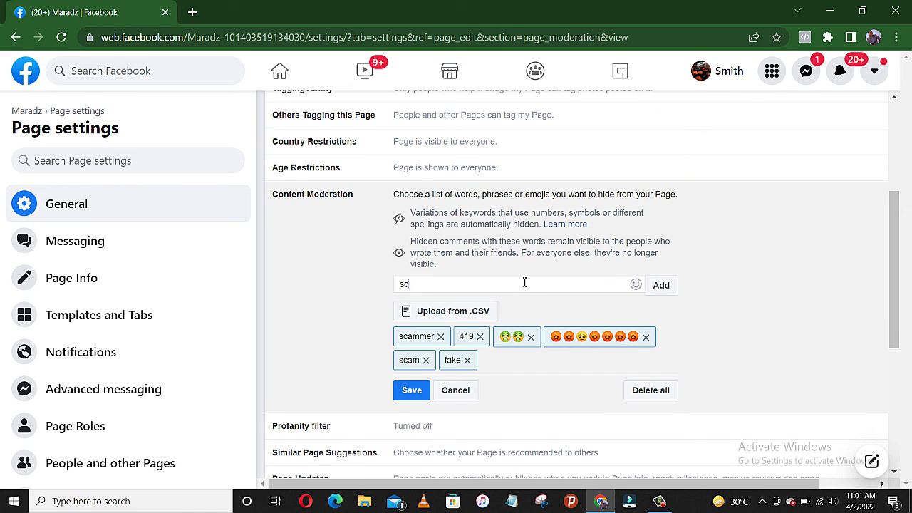
type("amming")
key("Return")
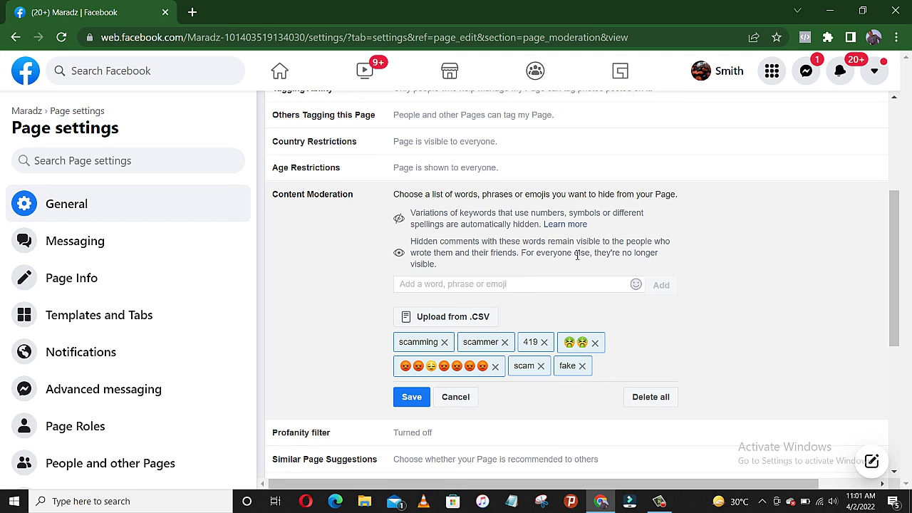
Save the seven-entry blocked words list and check the updated settings summary.
left_click(411, 401)
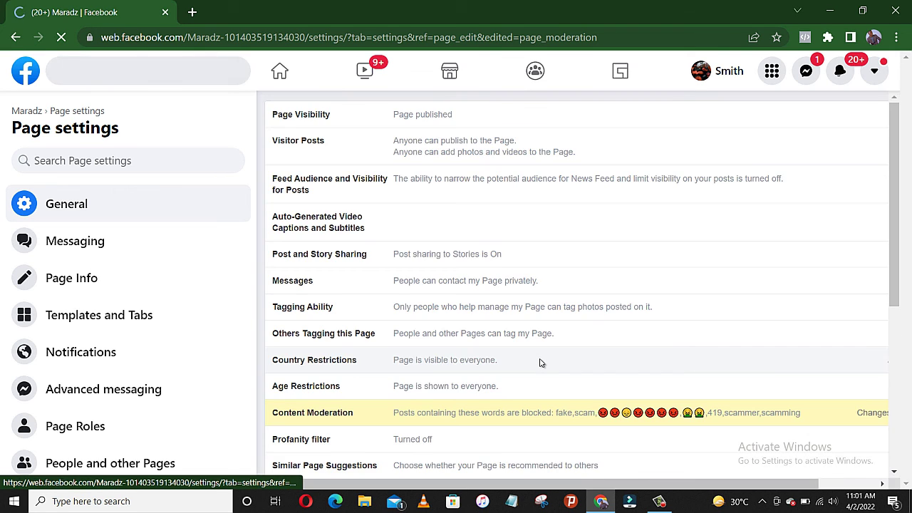
scroll(556, 345, "down", 1)
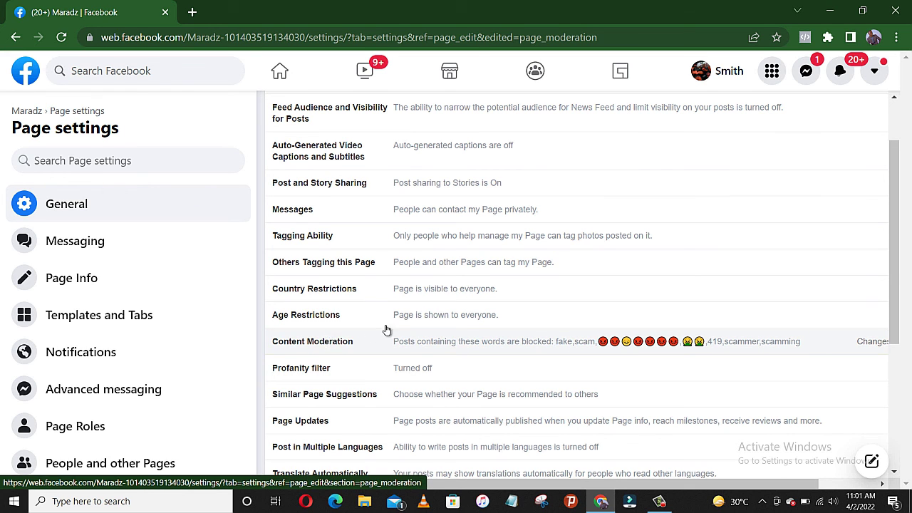
Reopen the Content Moderation editor to review the seven saved blocked entries.
left_click(578, 345)
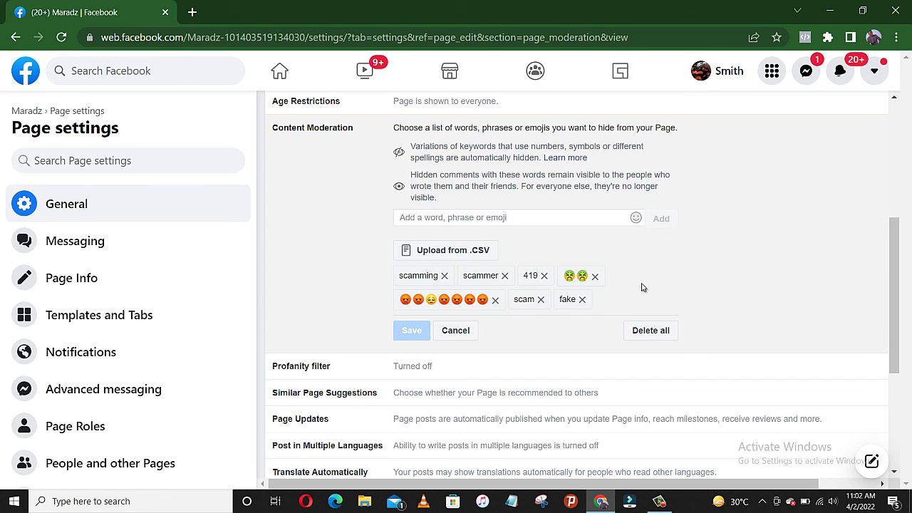
scroll(643, 287, "up", 1)
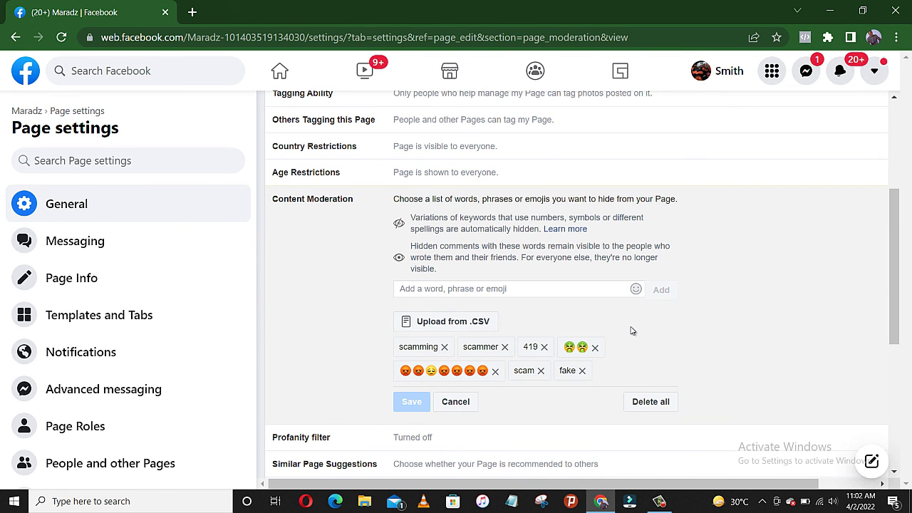